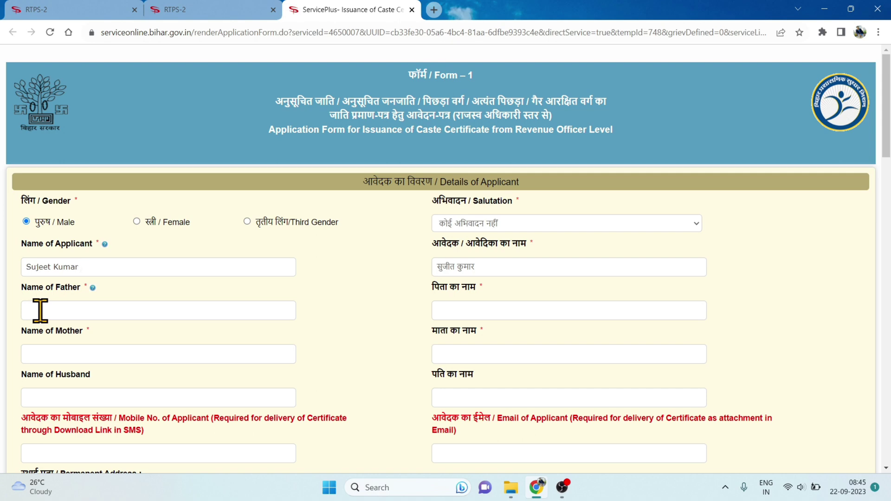
{"action": "left_click", "coordinate": [456, 310]}
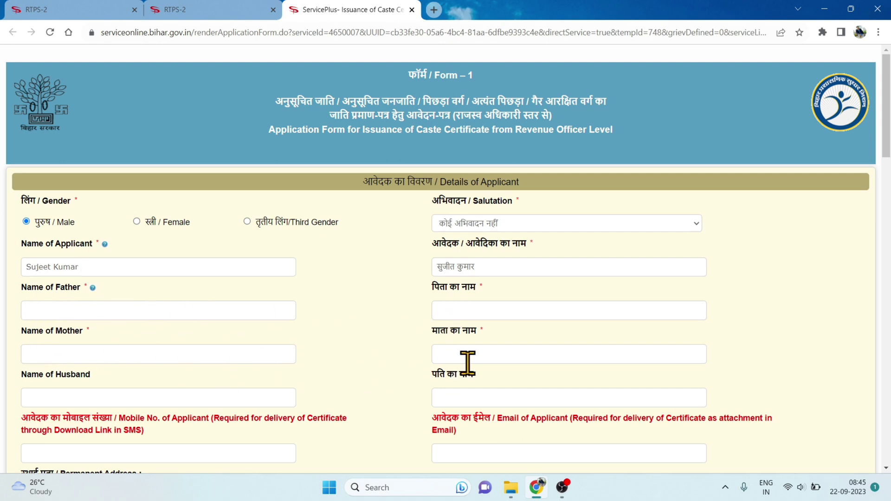
{"action": "scroll", "coordinate": [346, 309], "scroll_direction": "down", "scroll_amount": 1}
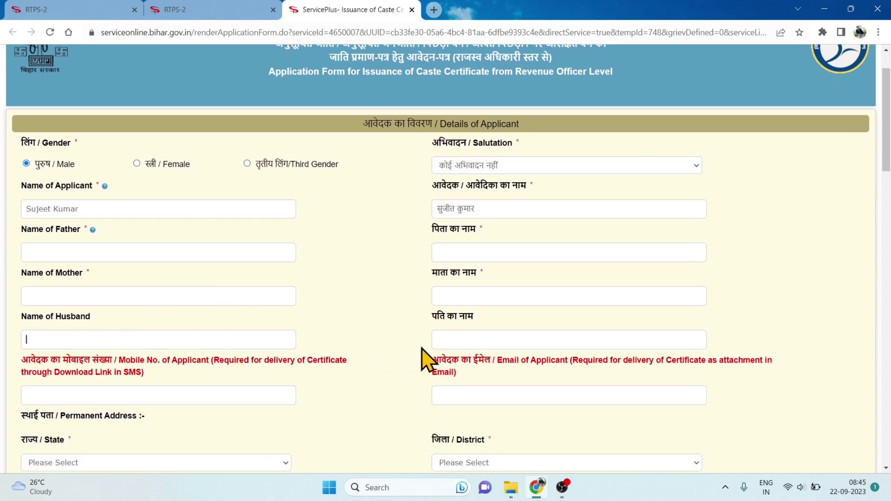
{"action": "scroll", "coordinate": [385, 259], "scroll_direction": "down", "scroll_amount": 3}
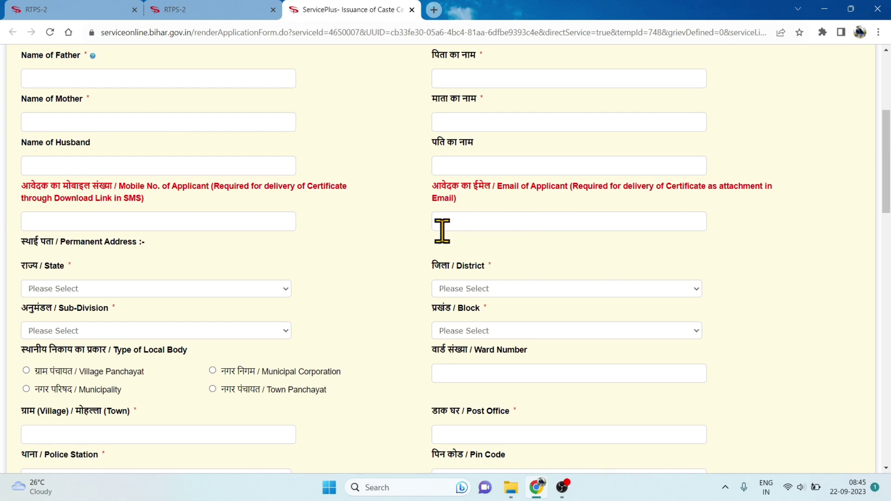
Set the permanent address state to BIHAR and the district to ROHTAS.
{"action": "scroll", "coordinate": [52, 200], "scroll_direction": "down", "scroll_amount": 1}
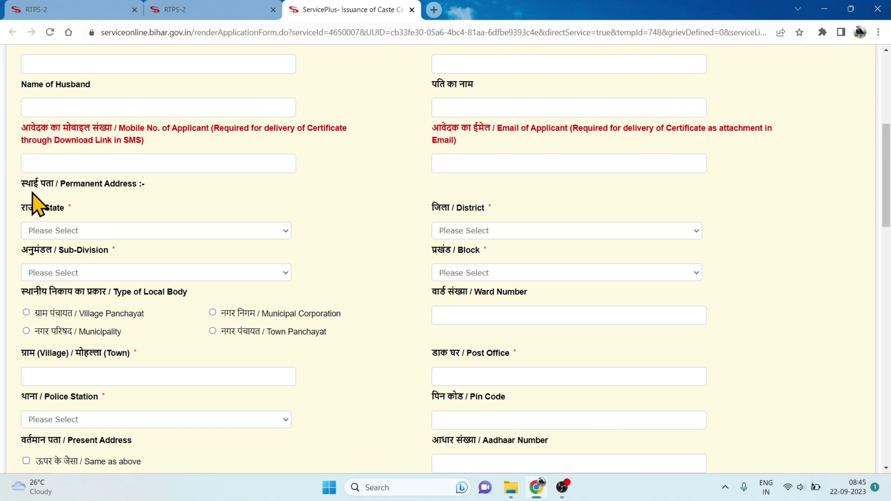
{"action": "left_click", "coordinate": [66, 235]}
{"action": "left_click", "coordinate": [51, 254]}
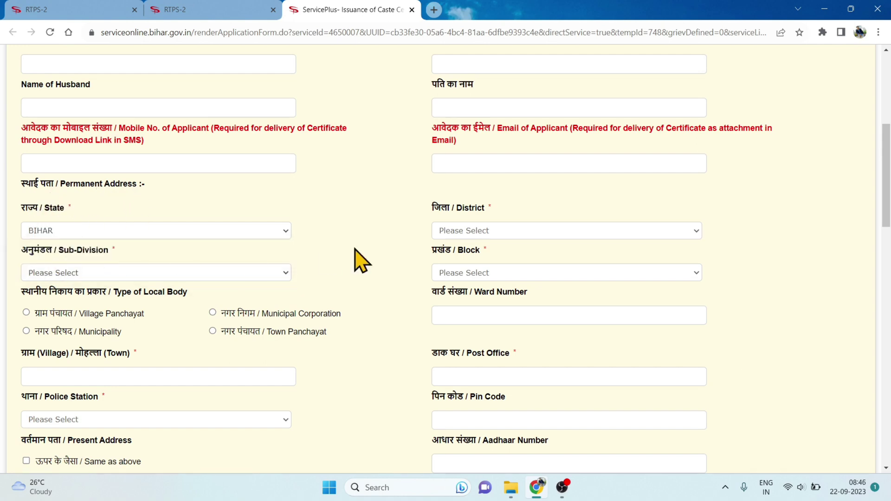
{"action": "left_click", "coordinate": [439, 232]}
{"action": "scroll", "coordinate": [453, 334], "scroll_direction": "down", "scroll_amount": 5}
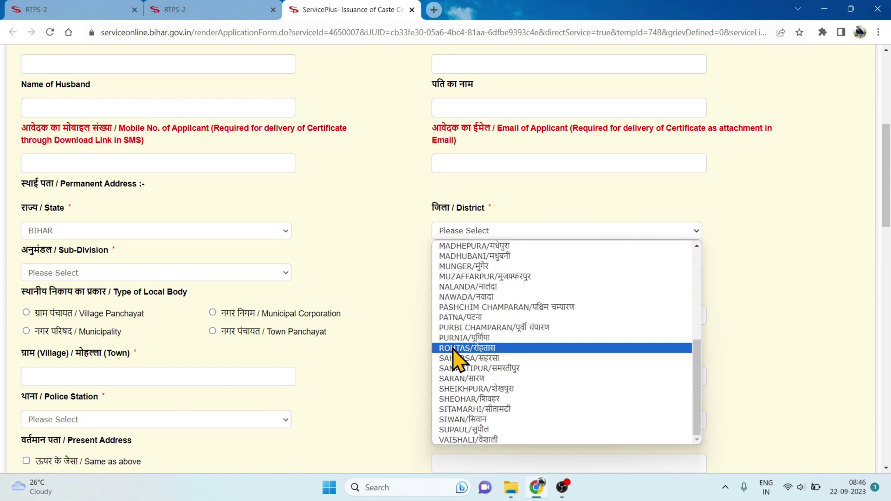
{"action": "left_click", "coordinate": [454, 349]}
Set the permanent address sub-division to SASARAM and the block to SHEOSAGAR.
{"action": "left_click", "coordinate": [45, 274]}
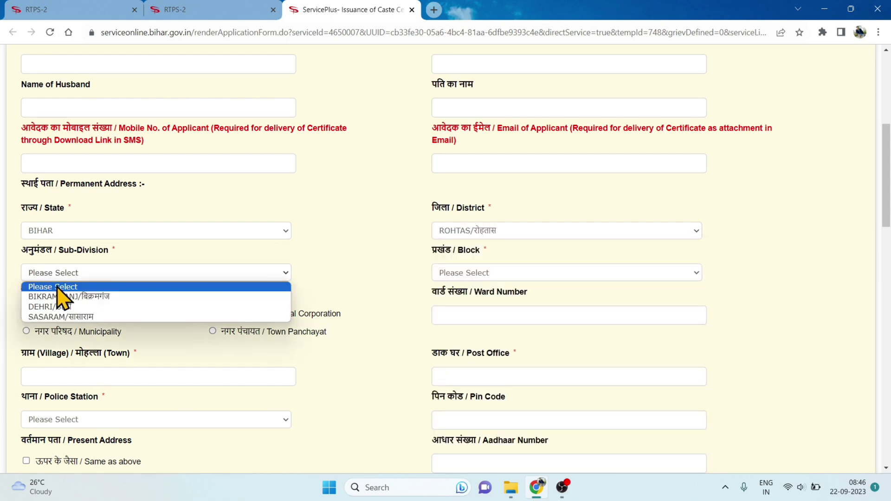
{"action": "left_click", "coordinate": [82, 317]}
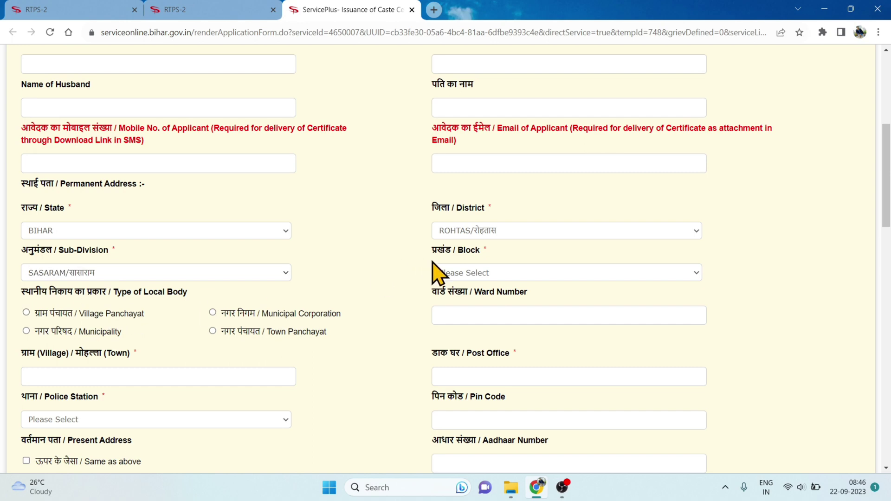
{"action": "left_click", "coordinate": [464, 275]}
{"action": "left_click", "coordinate": [453, 344]}
{"action": "key", "text": "Down"}
Try the Village Panchayat, Municipal Corporation, Municipality and Town Panchayat options for the permanent address's local body type.
{"action": "scroll", "coordinate": [99, 165], "scroll_direction": "down", "scroll_amount": 3}
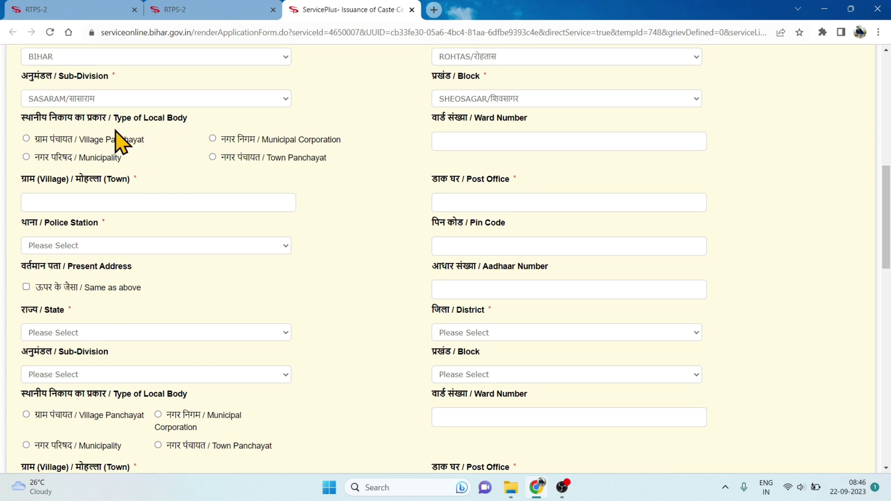
{"action": "left_click", "coordinate": [45, 142]}
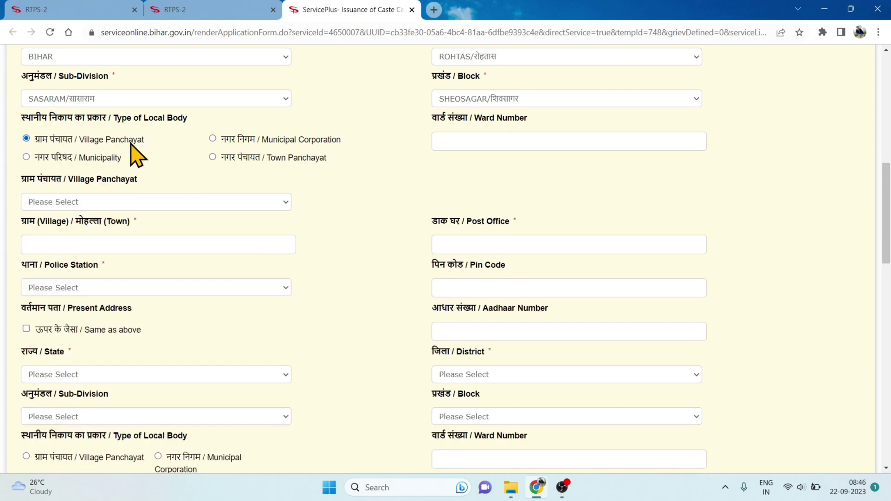
{"action": "left_click", "coordinate": [235, 140]}
{"action": "left_click", "coordinate": [69, 159]}
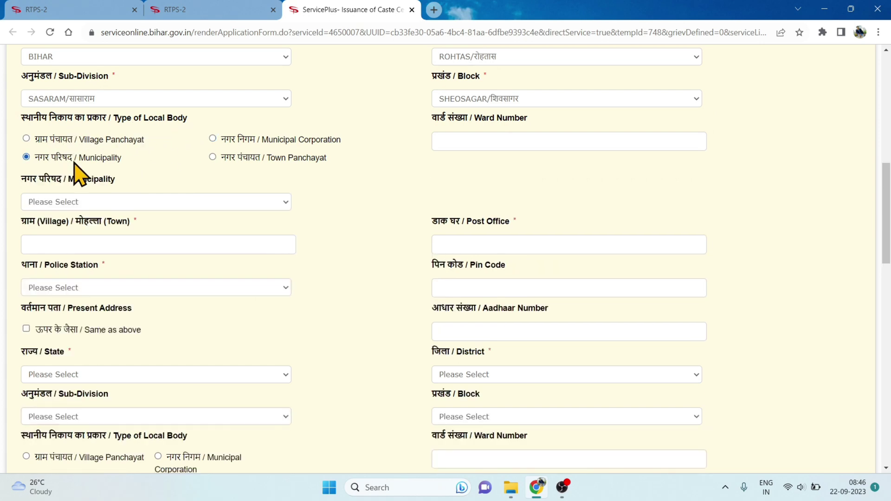
{"action": "left_click", "coordinate": [241, 159]}
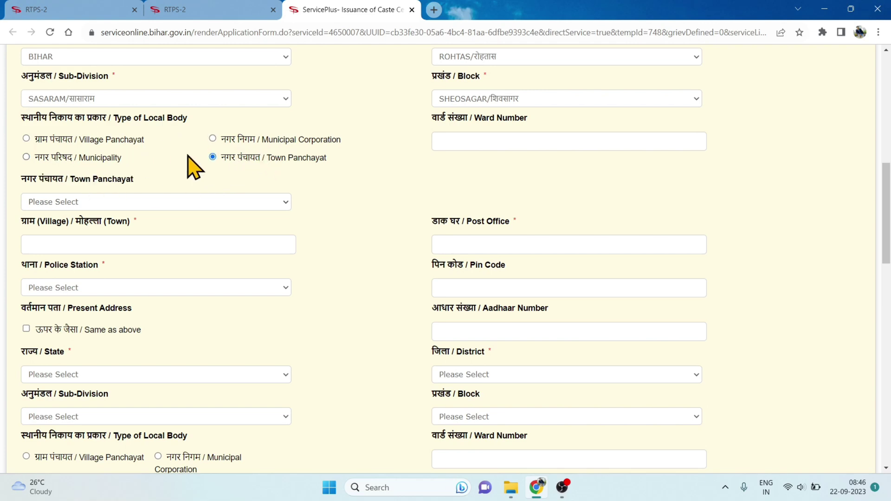
Set the permanent address's local body type to Village Panchayat, with ward number 1 and PATARI as the panchayat.
{"action": "left_click", "coordinate": [57, 141]}
{"action": "scroll", "coordinate": [262, 181], "scroll_direction": "up", "scroll_amount": 1}
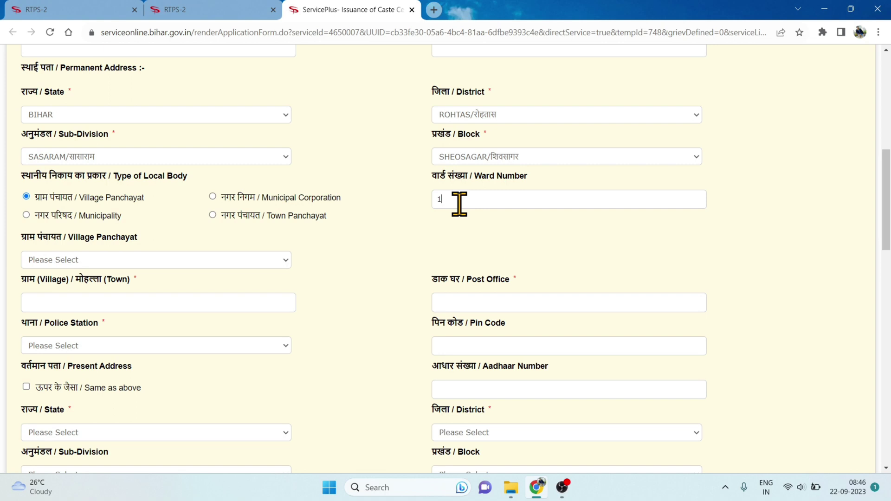
{"action": "scroll", "coordinate": [149, 260], "scroll_direction": "down", "scroll_amount": 1}
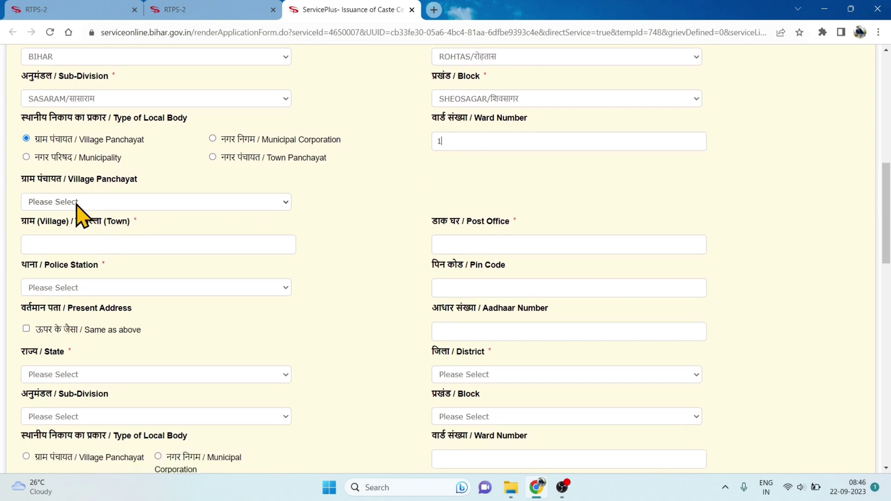
{"action": "left_click", "coordinate": [73, 203]}
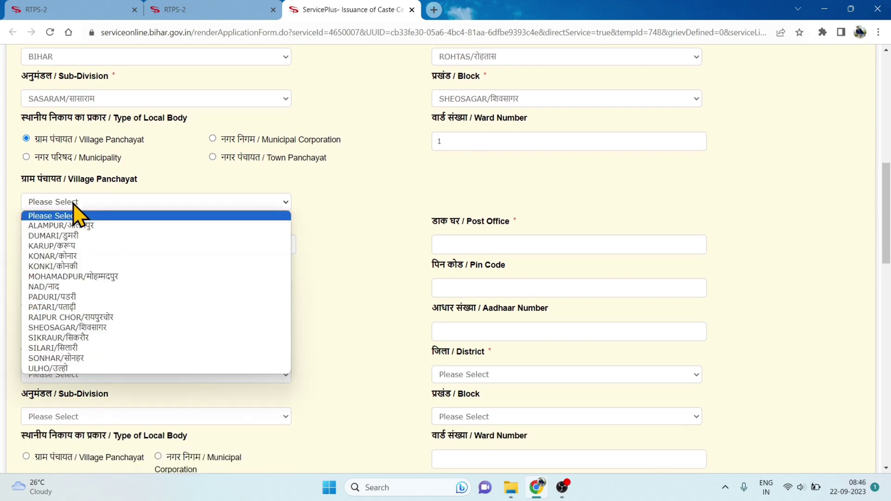
{"action": "left_click", "coordinate": [66, 307]}
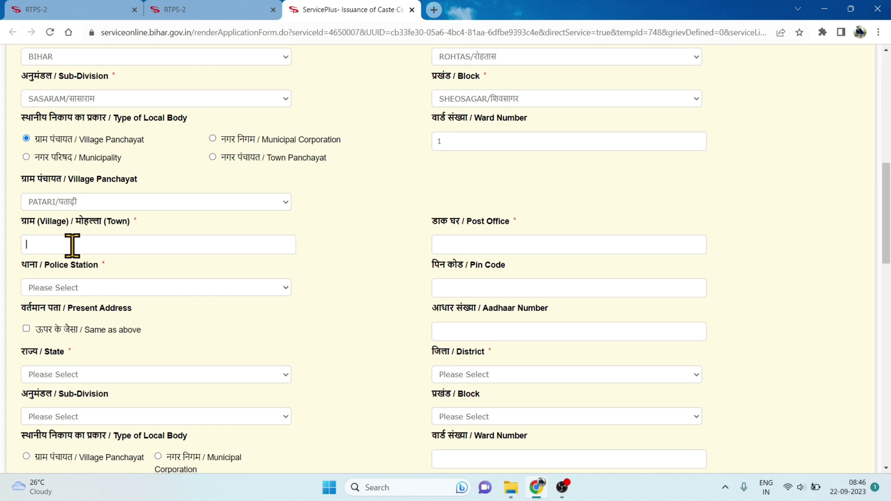
Select SHEOSAGAR as the police station for the permanent address.
{"action": "left_click", "coordinate": [480, 246]}
{"action": "left_click", "coordinate": [57, 287]}
{"action": "scroll", "coordinate": [69, 218], "scroll_direction": "down", "scroll_amount": 5}
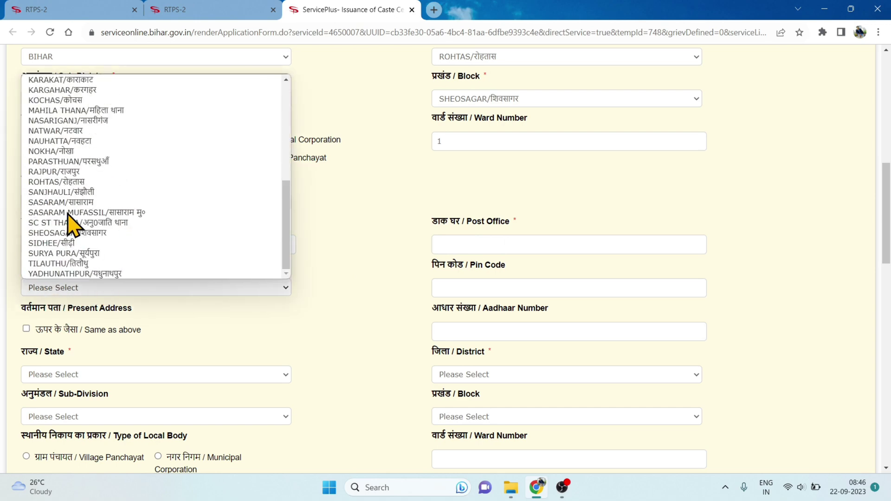
{"action": "left_click", "coordinate": [111, 233]}
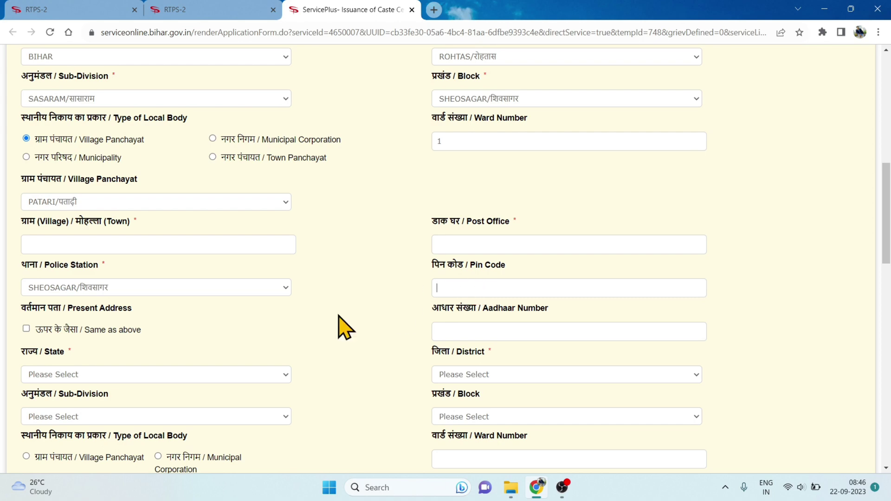
Mark the present address as the same as the permanent address.
{"action": "scroll", "coordinate": [71, 295], "scroll_direction": "down", "scroll_amount": 2}
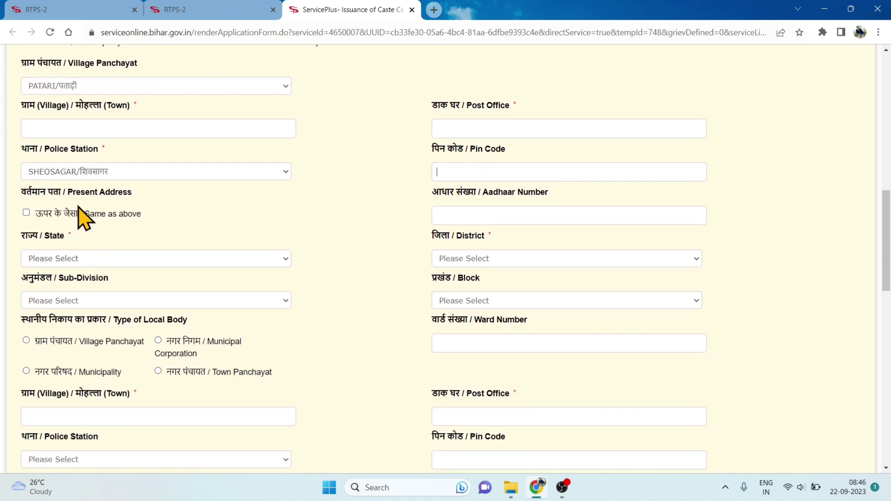
{"action": "scroll", "coordinate": [93, 181], "scroll_direction": "up", "scroll_amount": 3}
{"action": "scroll", "coordinate": [122, 204], "scroll_direction": "down", "scroll_amount": 2}
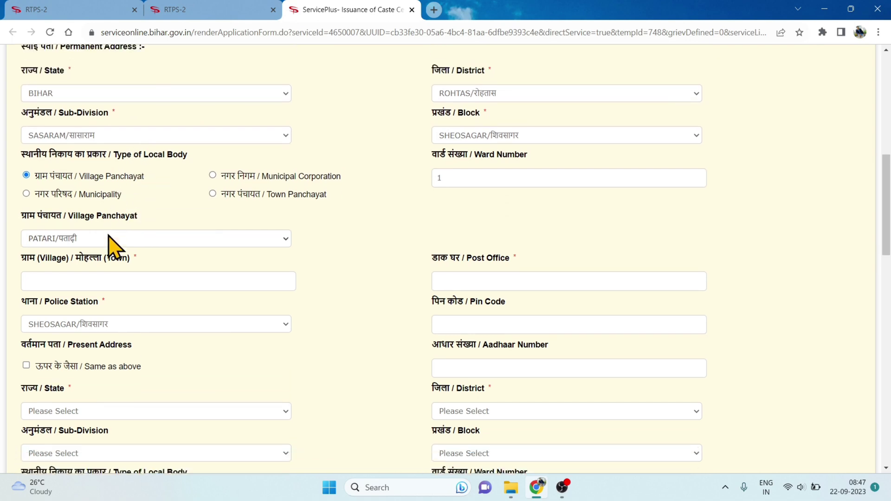
{"action": "scroll", "coordinate": [83, 260], "scroll_direction": "down", "scroll_amount": 1}
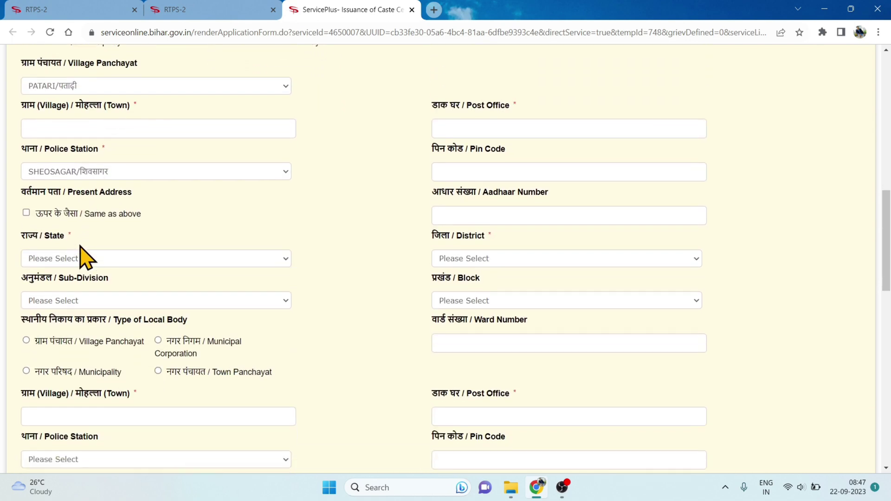
{"action": "left_click", "coordinate": [26, 213]}
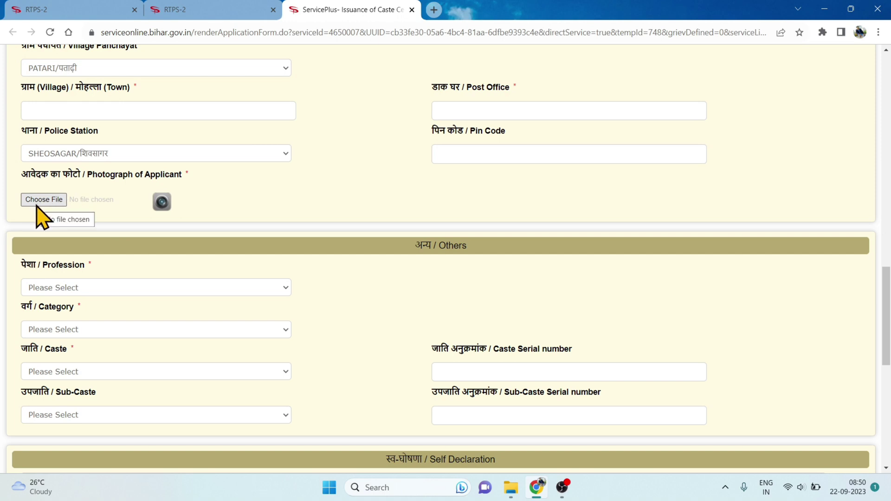
Upload the applicant's JPG photograph from the Capgemini2 folder on the Desktop.
{"action": "left_click", "coordinate": [40, 205]}
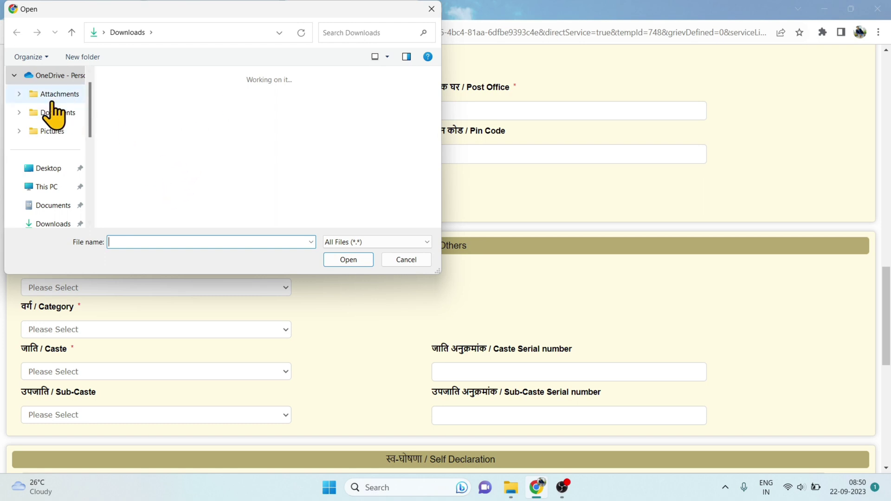
{"action": "left_click", "coordinate": [41, 168]}
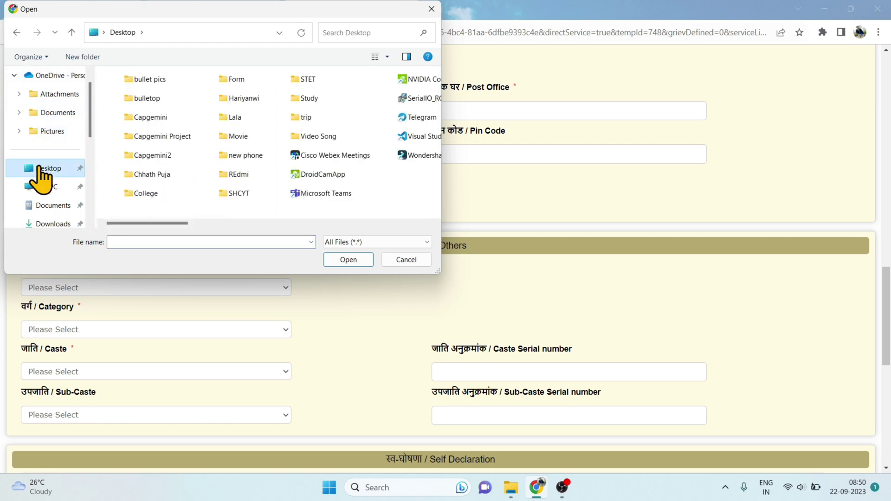
{"action": "double_click", "coordinate": [185, 139]}
{"action": "left_click", "coordinate": [17, 32]}
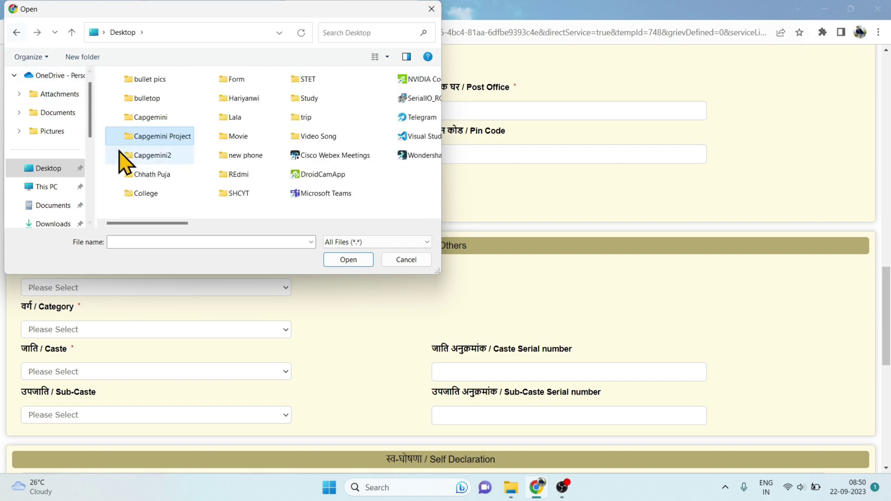
{"action": "double_click", "coordinate": [148, 157]}
{"action": "left_click", "coordinate": [154, 169]}
{"action": "left_click", "coordinate": [347, 259]}
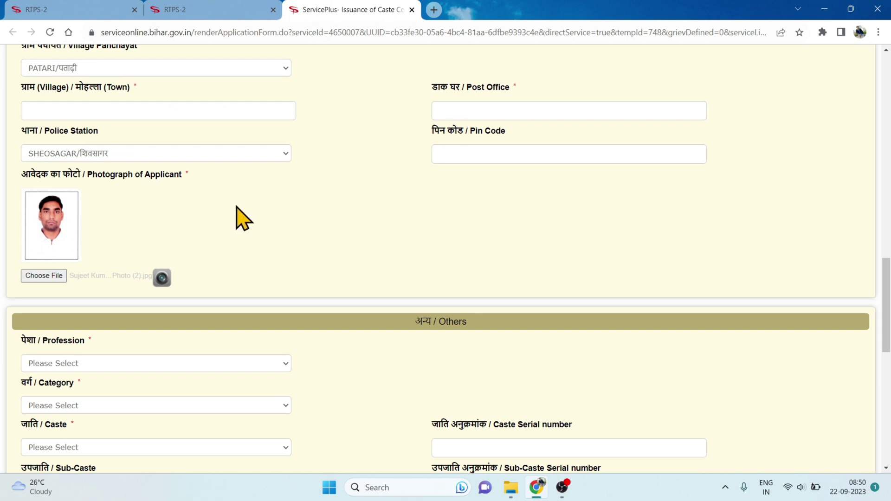
Set the applicant's profession to Student in the Others section.
{"action": "scroll", "coordinate": [237, 205], "scroll_direction": "down", "scroll_amount": 5}
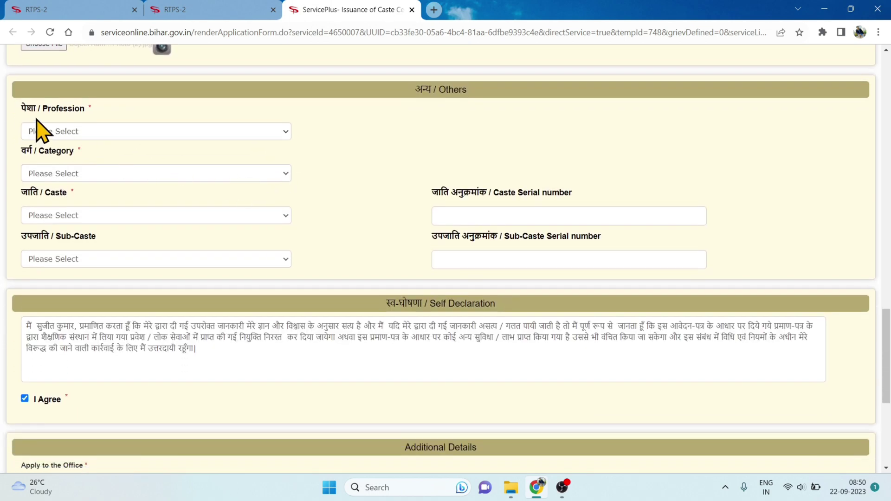
{"action": "left_click", "coordinate": [79, 133]}
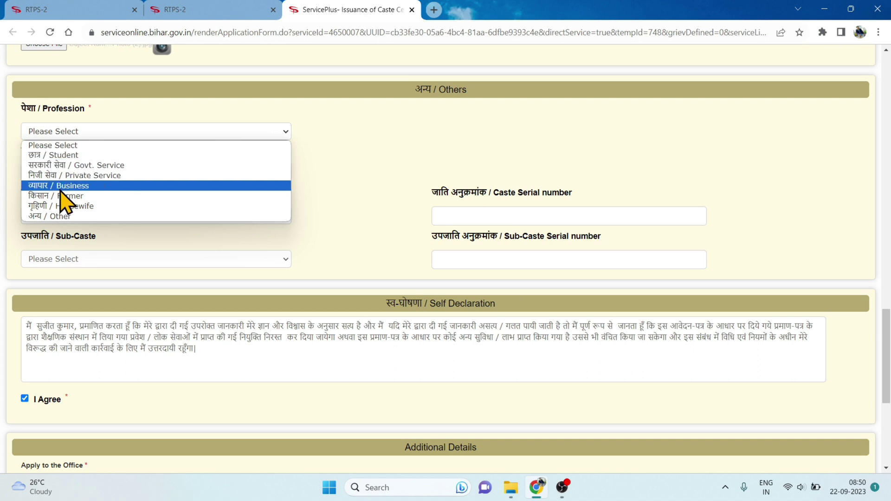
{"action": "left_click", "coordinate": [62, 156]}
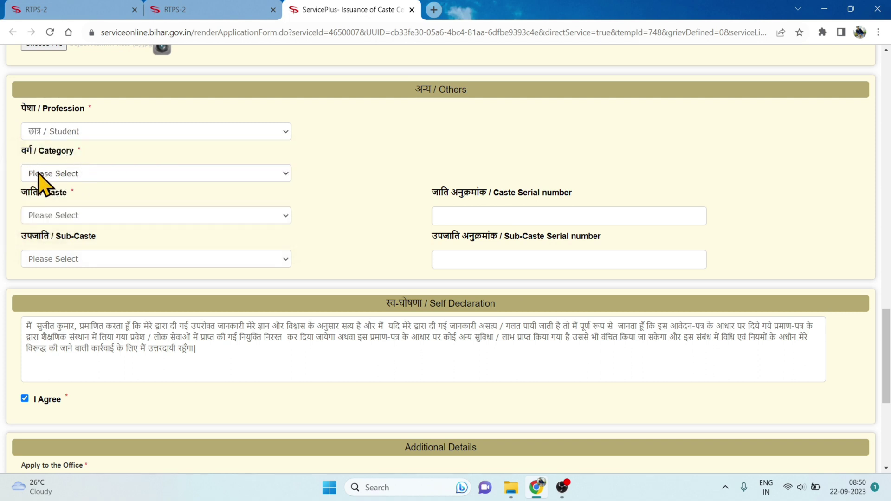
Set the category to पिछड़ा वर्ग (अनुसूची-2) and the caste to Kushwaha (Koiri).
{"action": "left_click", "coordinate": [65, 175]}
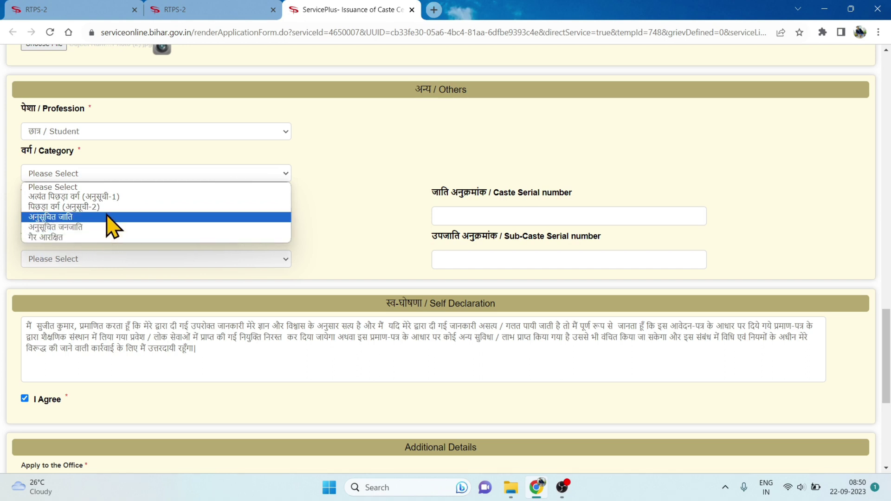
{"action": "left_click", "coordinate": [78, 208]}
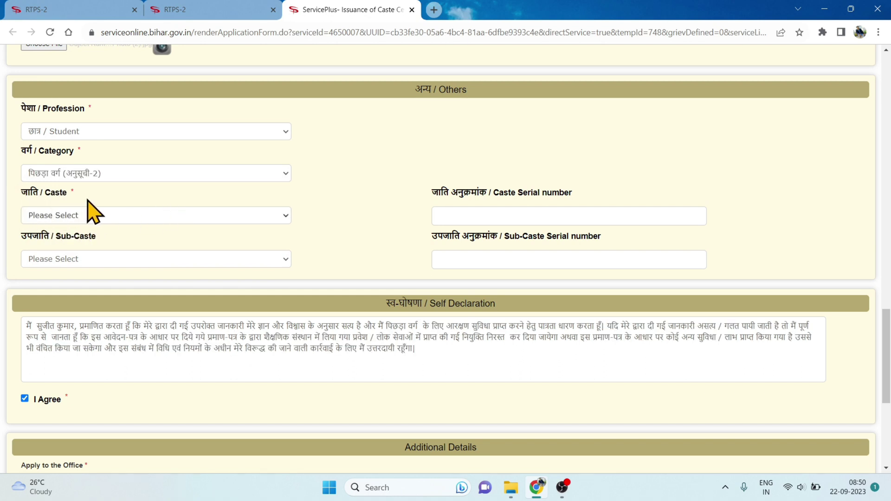
{"action": "left_click", "coordinate": [49, 215]}
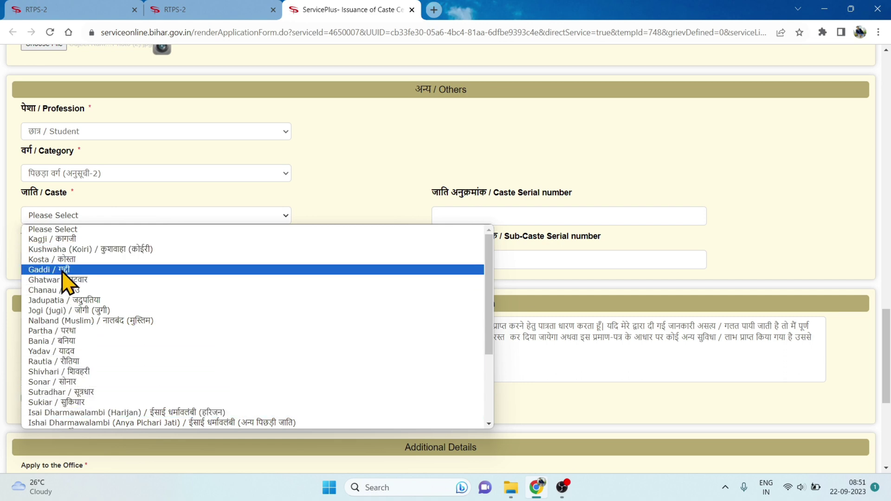
{"action": "key", "text": "Escape"}
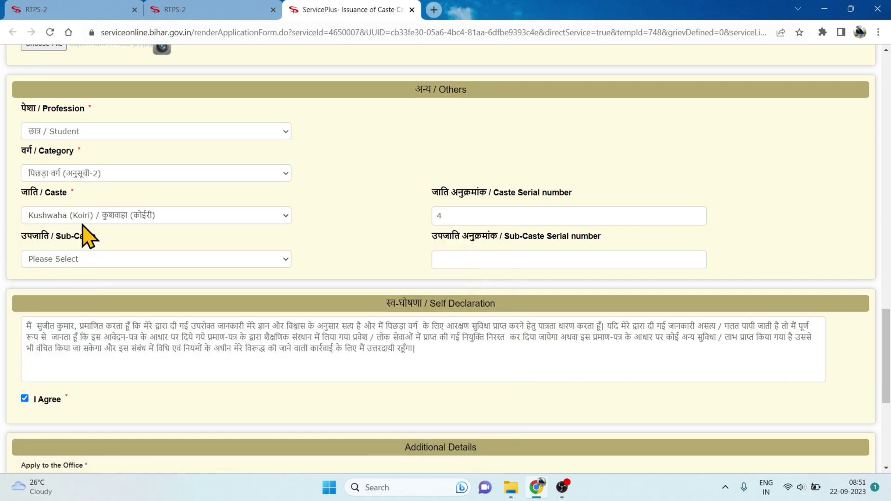
Compare the caste options under the categories पिछड़ा वर्ग (अनुसूची-2) and अत्यंत पिछड़ा वर्ग (अनुसूची-1).
{"action": "left_click", "coordinate": [86, 218]}
{"action": "scroll", "coordinate": [67, 346], "scroll_direction": "down", "scroll_amount": 3}
{"action": "scroll", "coordinate": [67, 358], "scroll_direction": "up", "scroll_amount": 3}
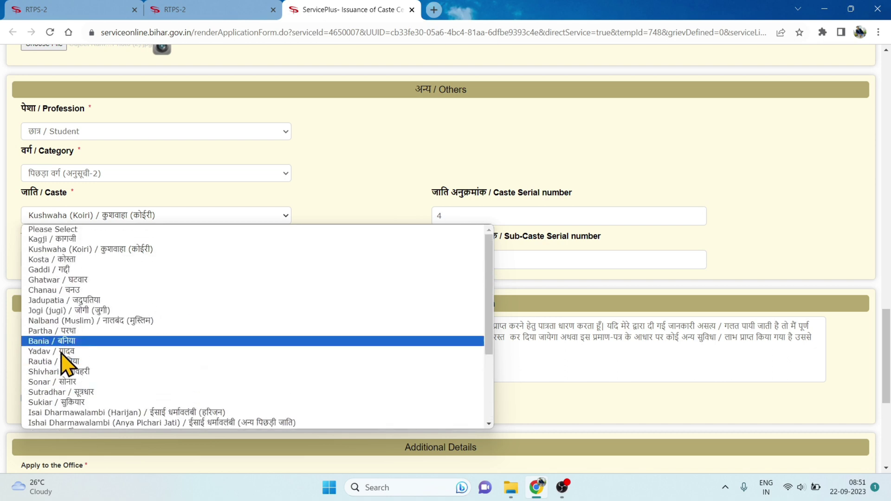
{"action": "left_click", "coordinate": [348, 176]}
{"action": "left_click", "coordinate": [139, 174]}
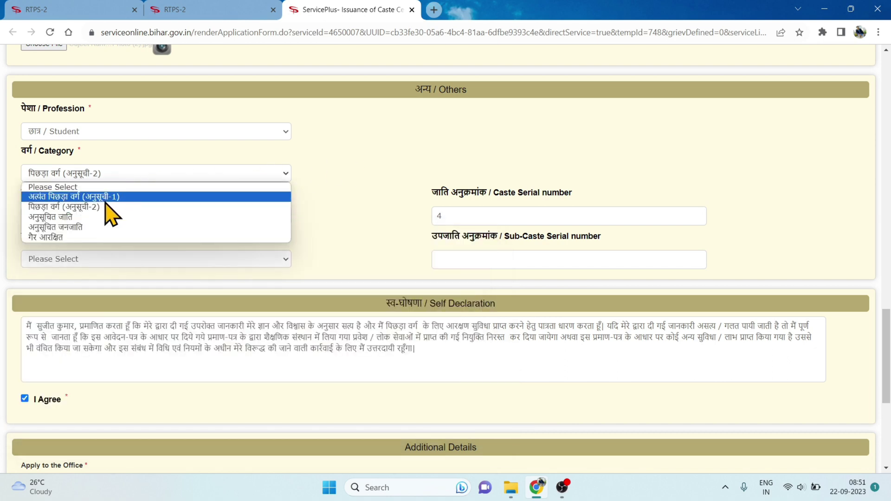
{"action": "left_click", "coordinate": [95, 199]}
{"action": "left_click", "coordinate": [106, 174]}
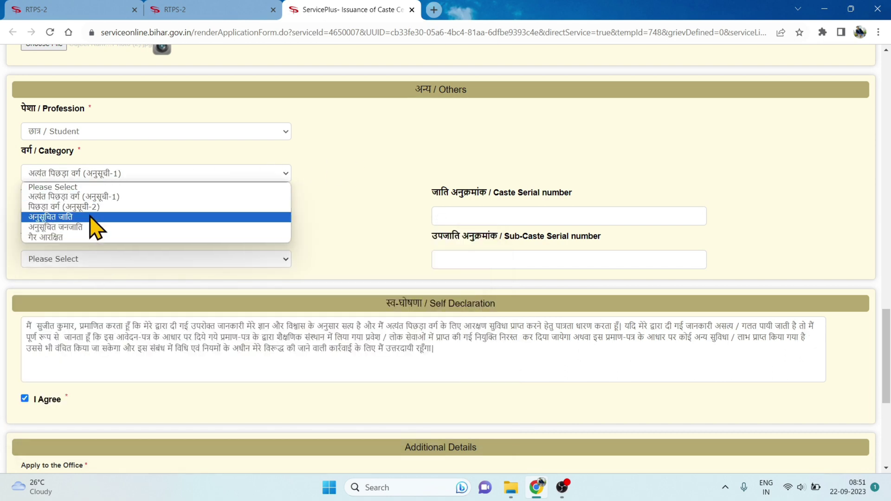
{"action": "left_click", "coordinate": [342, 205]}
{"action": "left_click", "coordinate": [95, 218]}
{"action": "scroll", "coordinate": [75, 353], "scroll_direction": "down", "scroll_amount": 15}
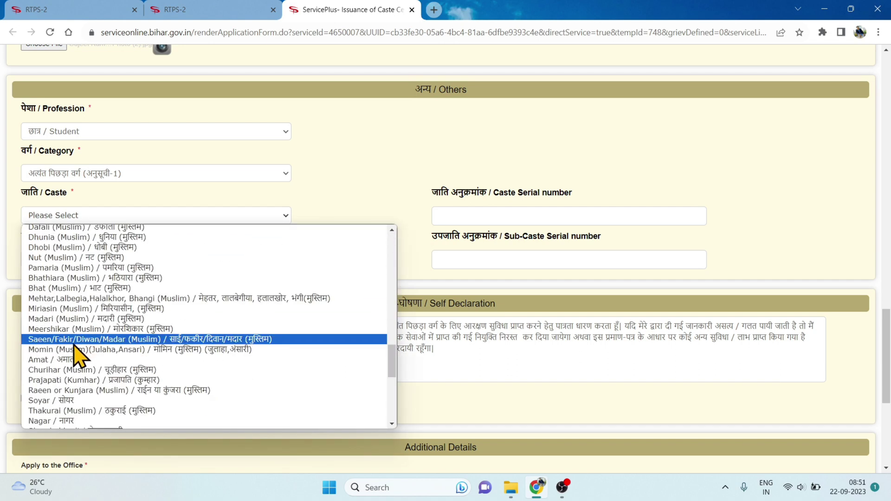
{"action": "scroll", "coordinate": [65, 362], "scroll_direction": "up", "scroll_amount": 5}
{"action": "left_click", "coordinate": [67, 360]}
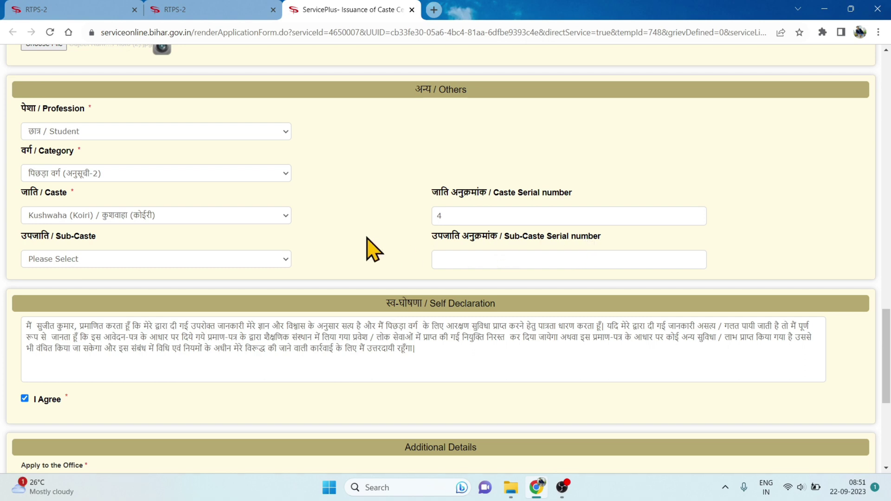
Fill in the word verification code, proceed with the application form and accept the name and contact details reminder.
{"action": "scroll", "coordinate": [329, 218], "scroll_direction": "down", "scroll_amount": 4}
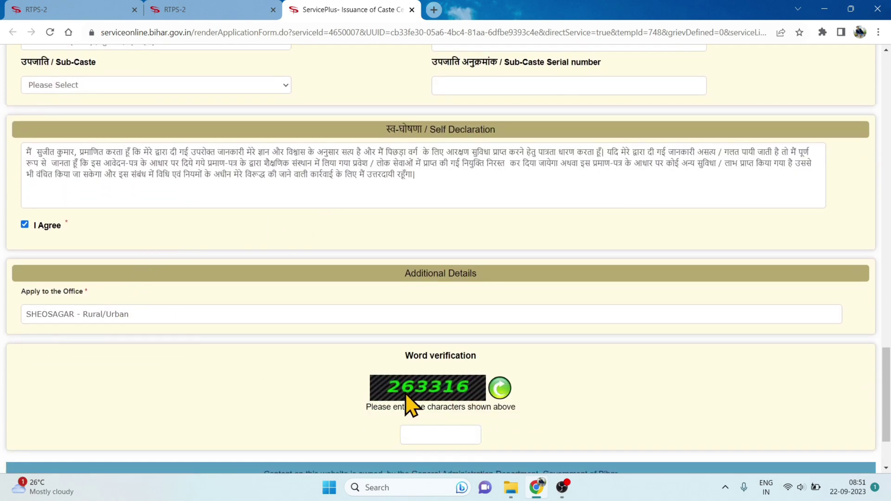
{"action": "scroll", "coordinate": [553, 424], "scroll_direction": "down", "scroll_amount": 3}
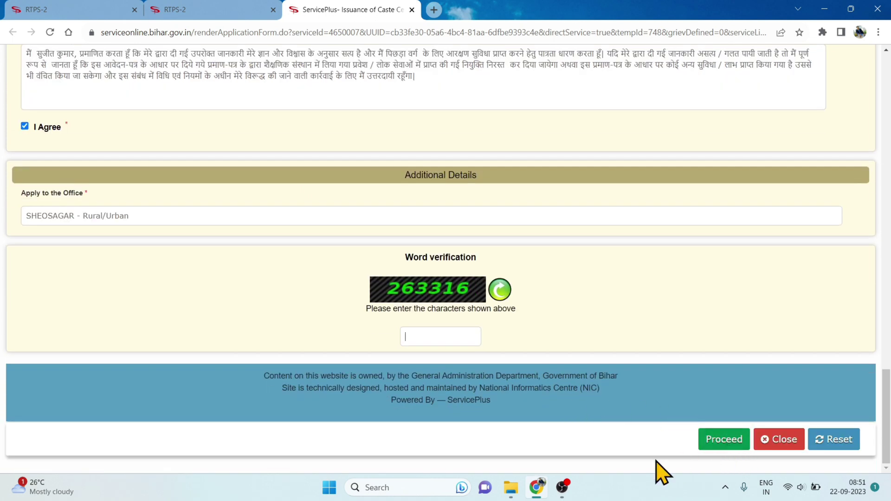
{"action": "left_click", "coordinate": [725, 439]}
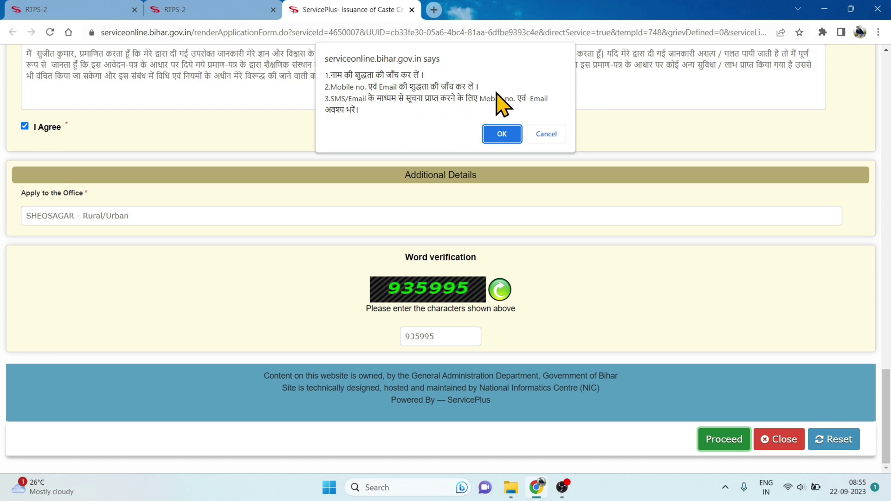
{"action": "left_click", "coordinate": [501, 138]}
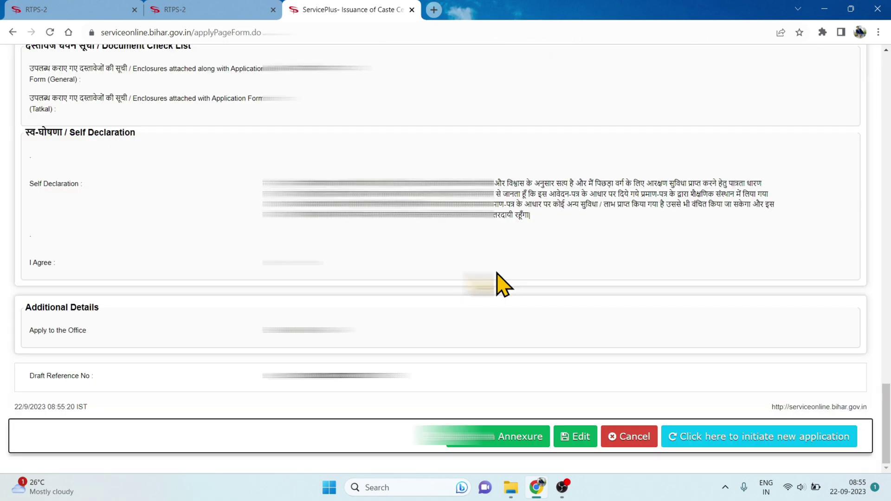
Open the annexure attachment page from the draft application preview and set the enclosure document to आधार कार्ड.
{"action": "scroll", "coordinate": [500, 284], "scroll_direction": "up", "scroll_amount": 20}
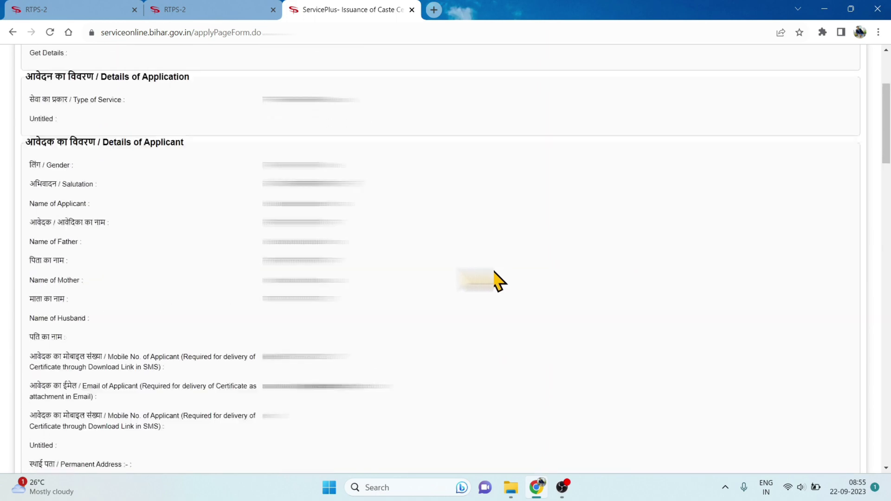
{"action": "scroll", "coordinate": [496, 279], "scroll_direction": "up", "scroll_amount": 4}
{"action": "scroll", "coordinate": [441, 260], "scroll_direction": "down", "scroll_amount": 20}
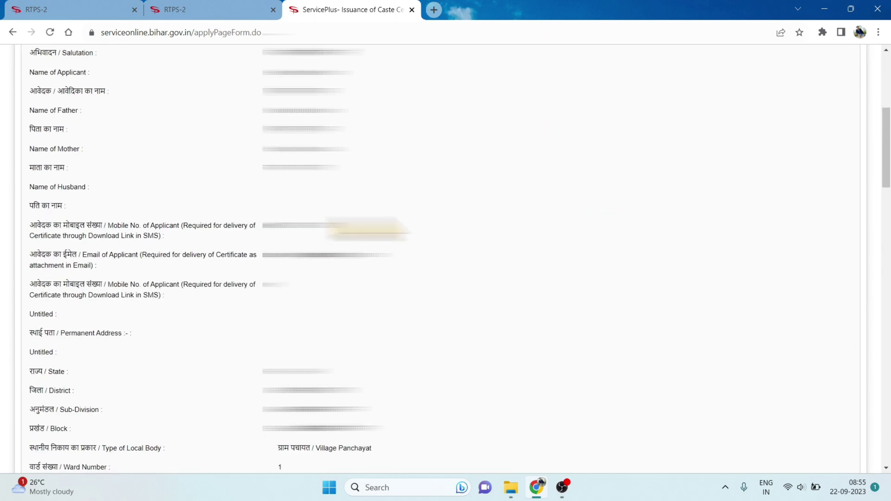
{"action": "scroll", "coordinate": [441, 260], "scroll_direction": "up", "scroll_amount": 20}
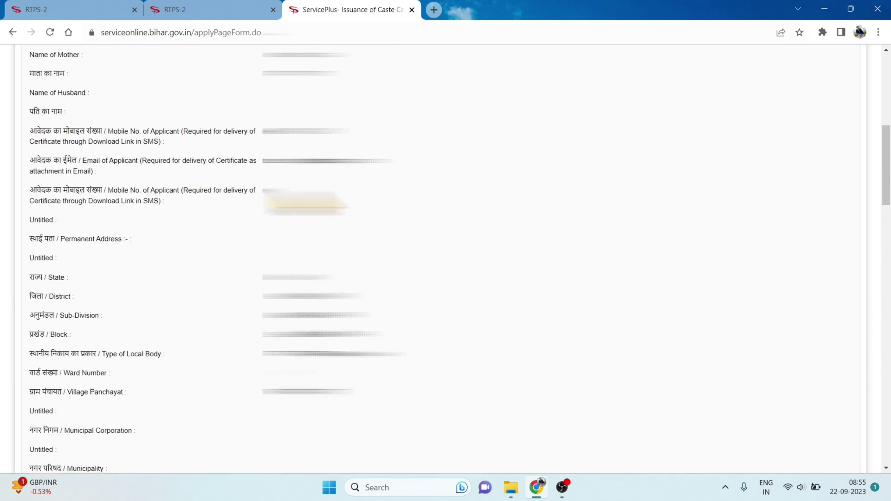
{"action": "scroll", "coordinate": [520, 280], "scroll_direction": "down", "scroll_amount": 20}
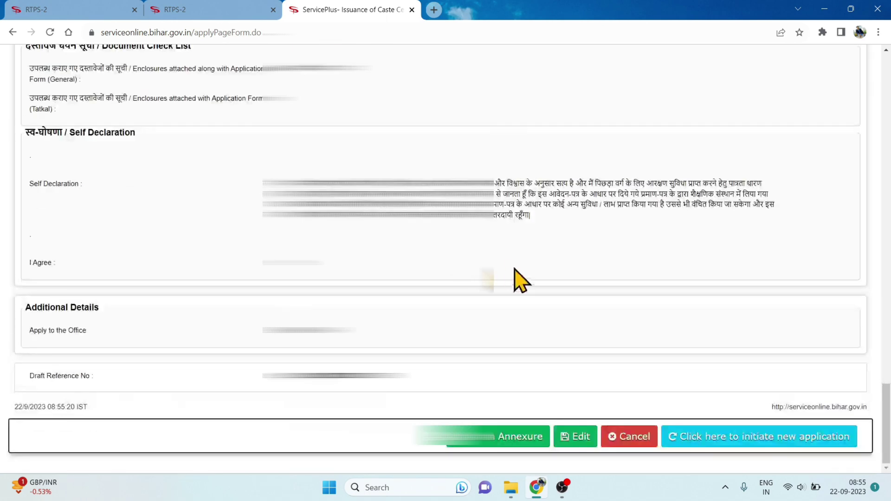
{"action": "left_click", "coordinate": [493, 443]}
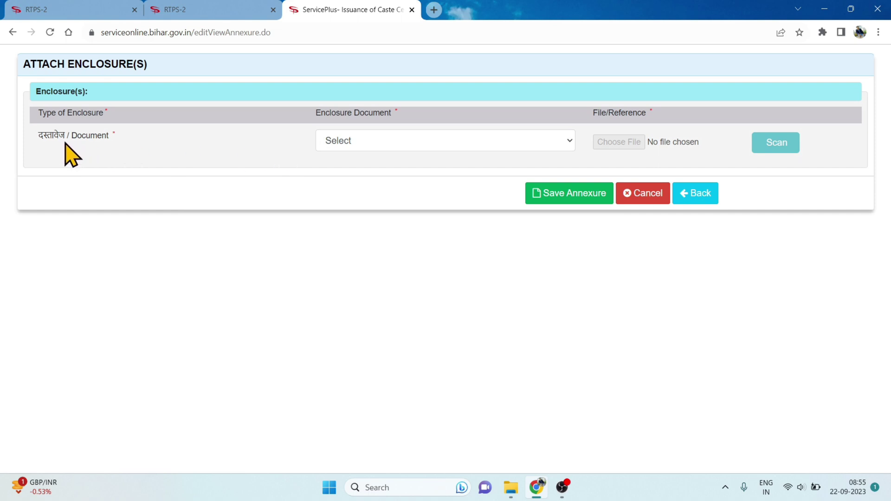
{"action": "left_click", "coordinate": [390, 144]}
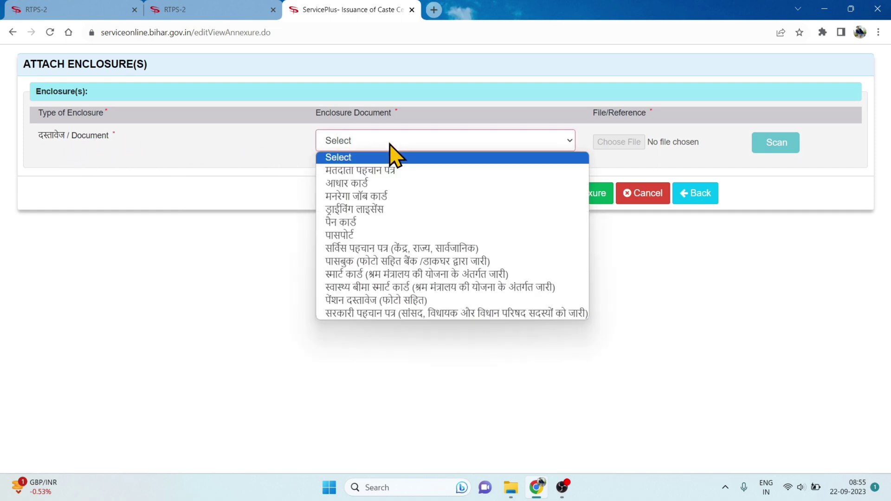
{"action": "left_click", "coordinate": [389, 144]}
{"action": "left_click", "coordinate": [386, 143]}
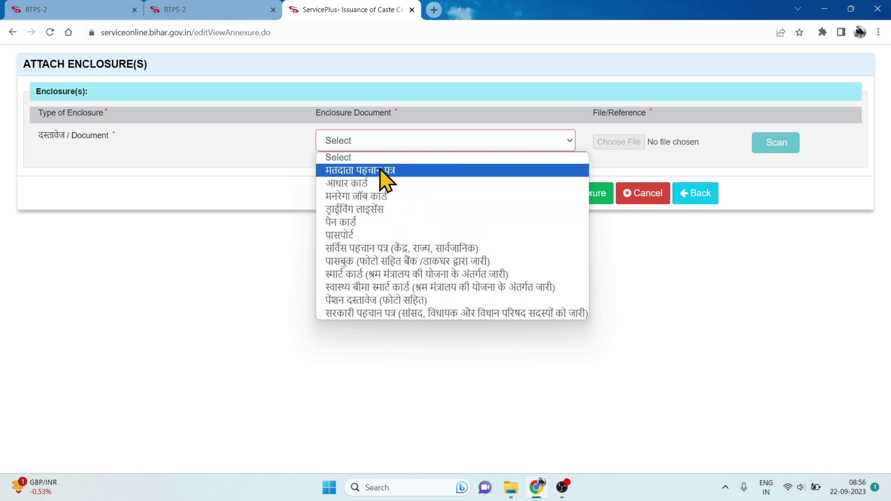
{"action": "left_click", "coordinate": [339, 184]}
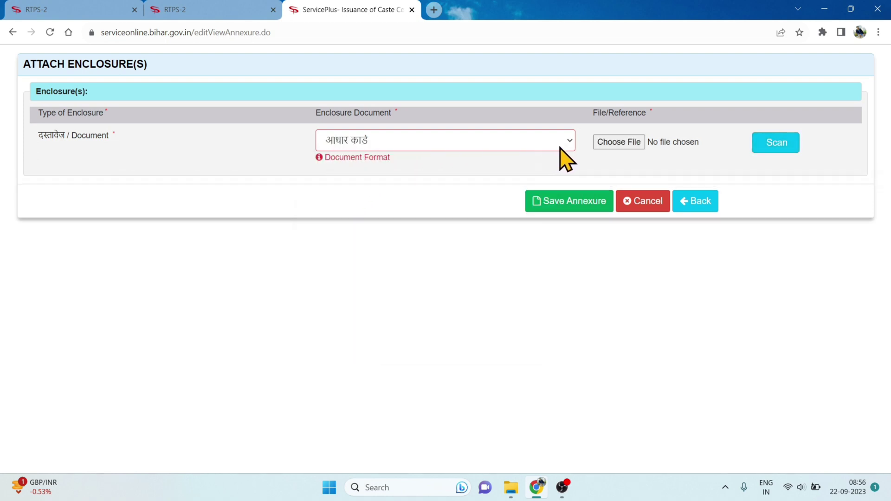
Attach the applicant's Govt ID proof PDF from the Capgemini2 folder on the Desktop and save the annexure.
{"action": "left_click", "coordinate": [613, 142]}
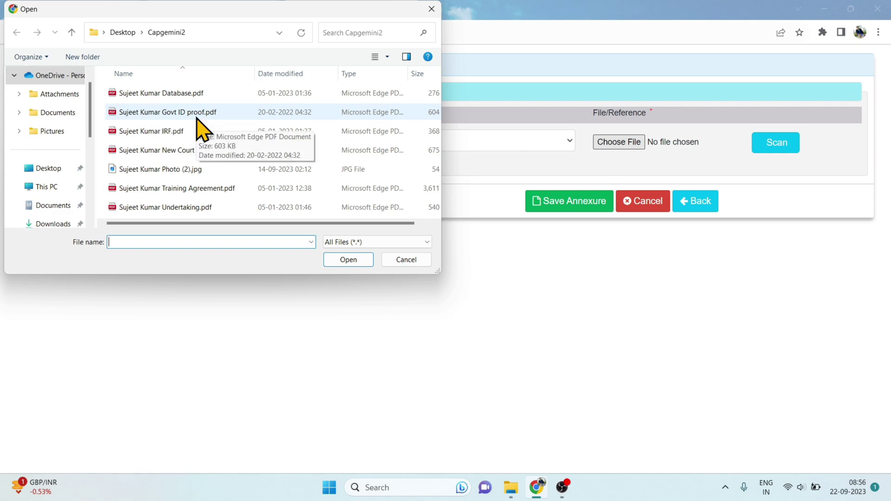
{"action": "left_click", "coordinate": [178, 113]}
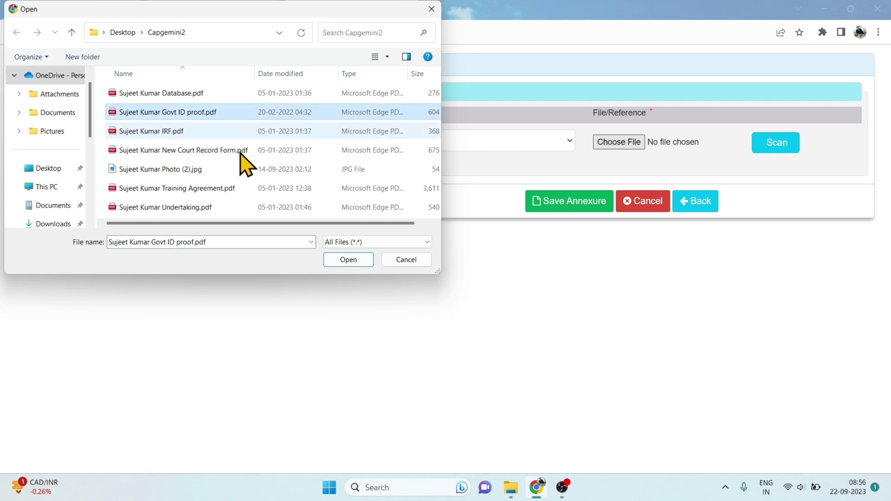
{"action": "left_click", "coordinate": [346, 261]}
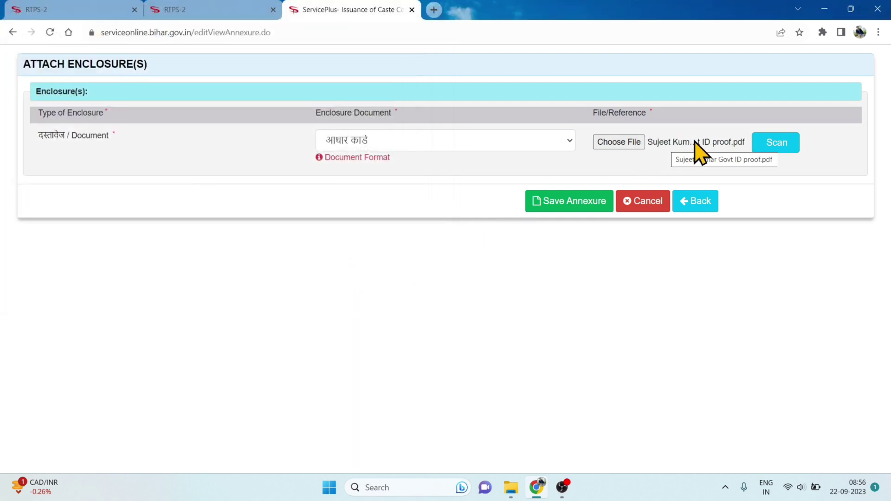
{"action": "left_click", "coordinate": [568, 204]}
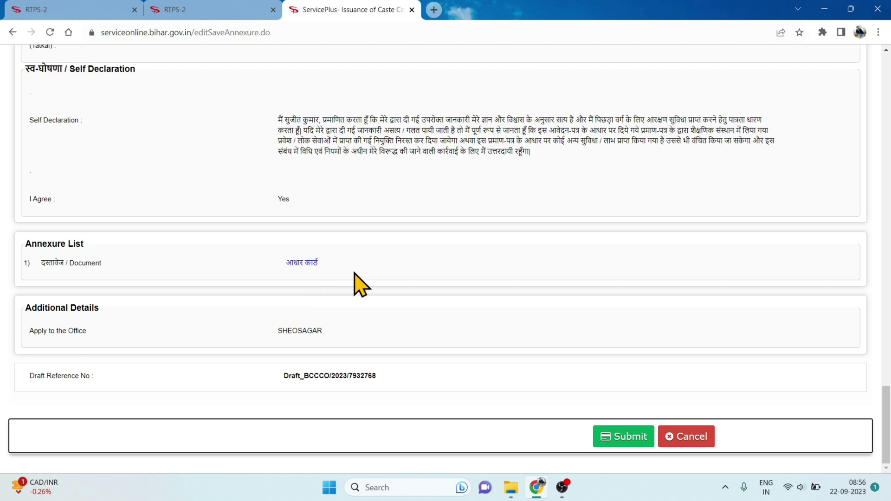
Submit the caste certificate application and export its acknowledgement to PDF.
{"action": "left_click", "coordinate": [631, 438]}
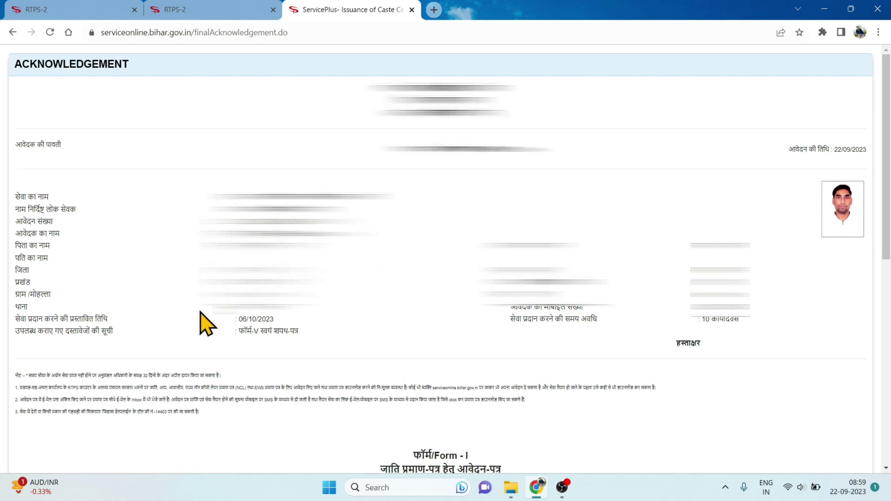
{"action": "scroll", "coordinate": [260, 334], "scroll_direction": "down", "scroll_amount": 1}
{"action": "scroll", "coordinate": [260, 333], "scroll_direction": "up", "scroll_amount": 1}
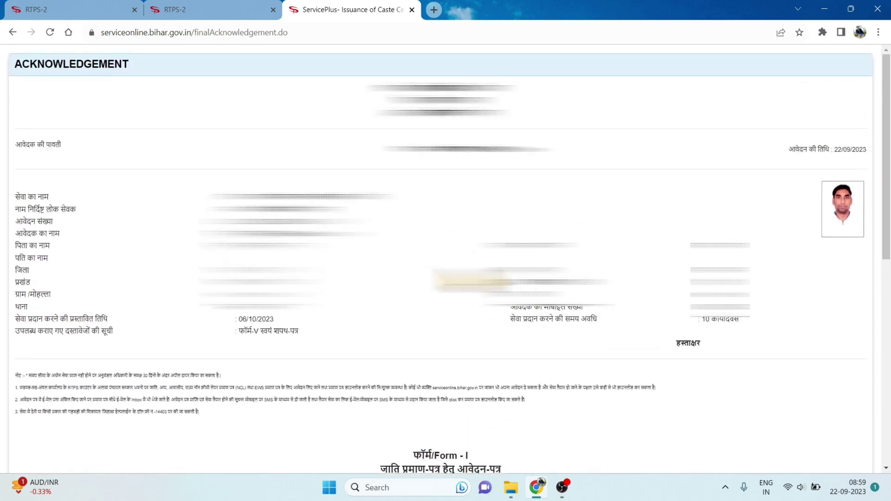
{"action": "scroll", "coordinate": [611, 467], "scroll_direction": "down", "scroll_amount": 8}
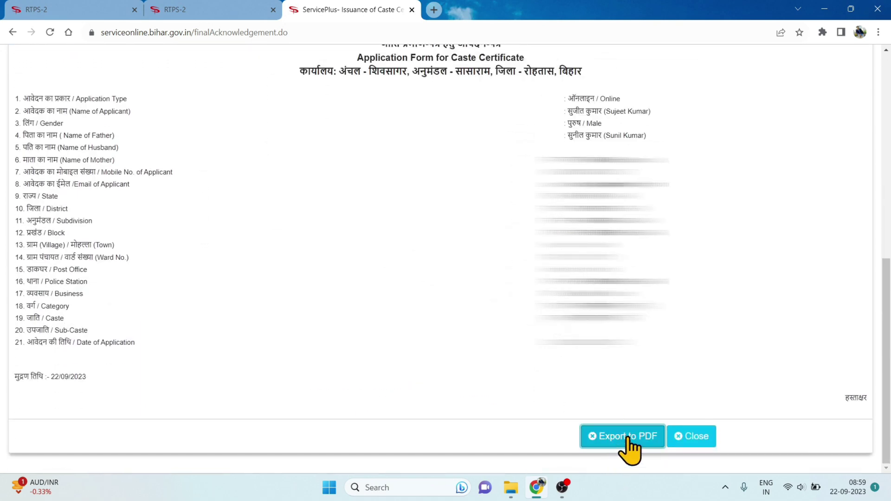
{"action": "left_click", "coordinate": [630, 438]}
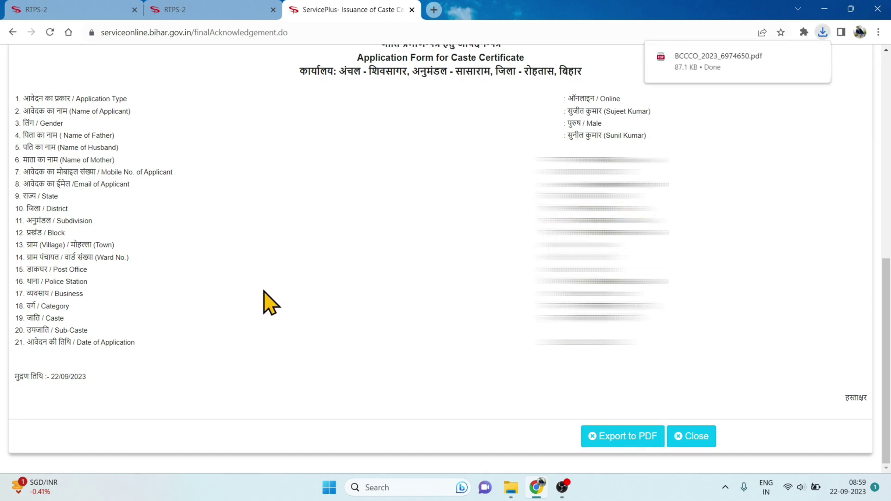
Return to the RTPS and Other Services portal home page.
{"action": "key", "text": "ctrl+shift+Tab"}
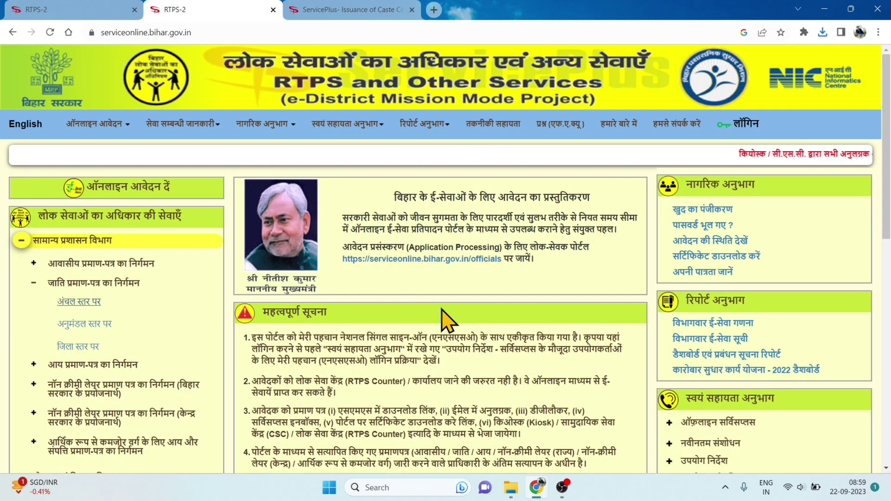